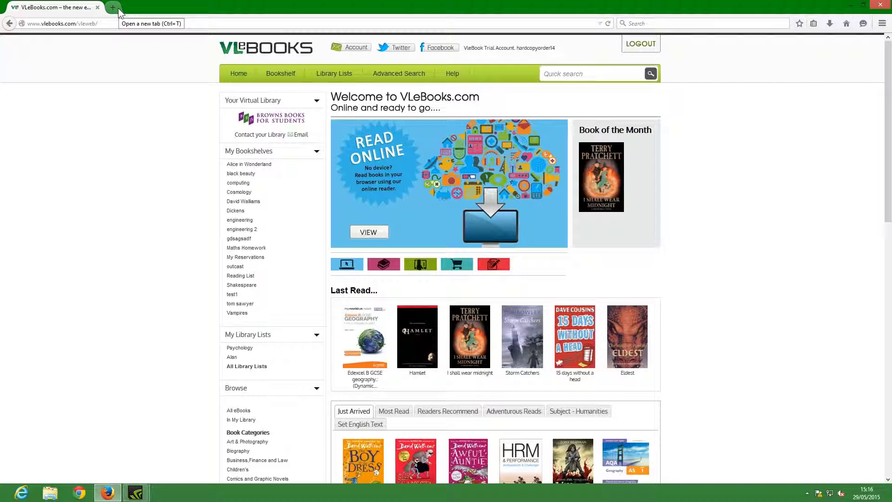
# Step: Open a new blank Firefox tab beside the VLeBooks home page
pyautogui.click(118, 9)
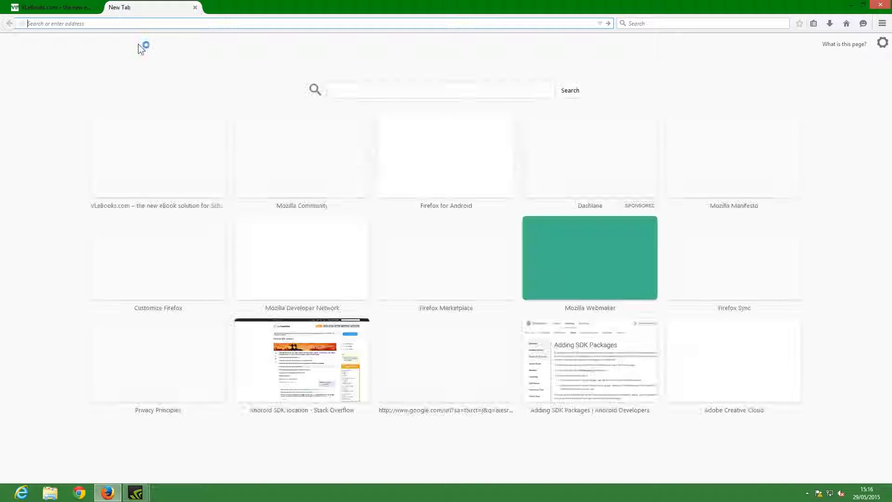
pyautogui.write('www.adobe.')
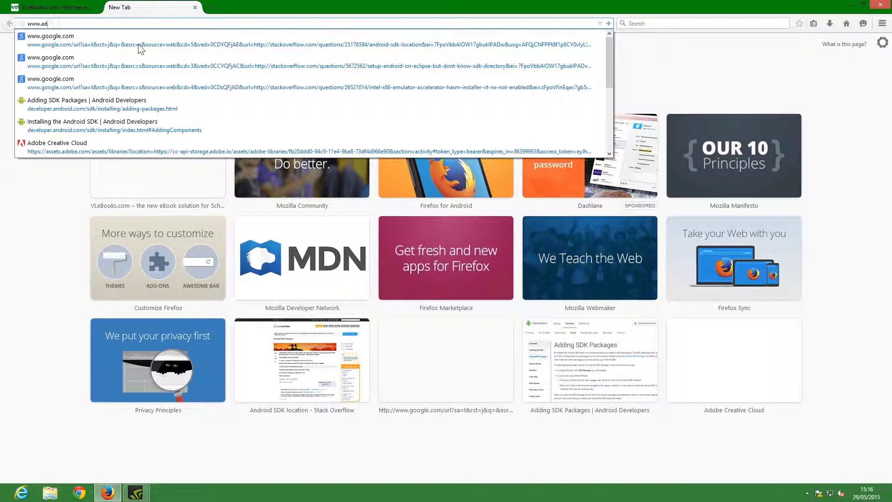
pyautogui.write('com')
pyautogui.press('Return')
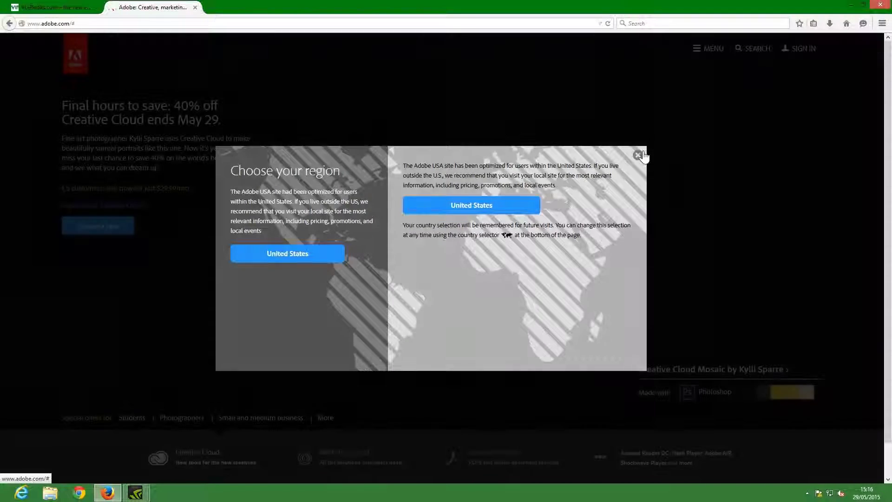
pyautogui.click(640, 155)
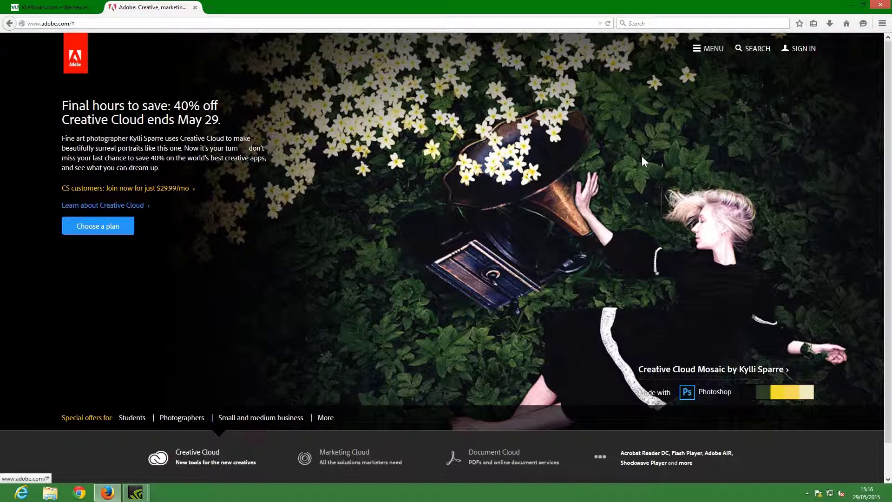
pyautogui.click(805, 51)
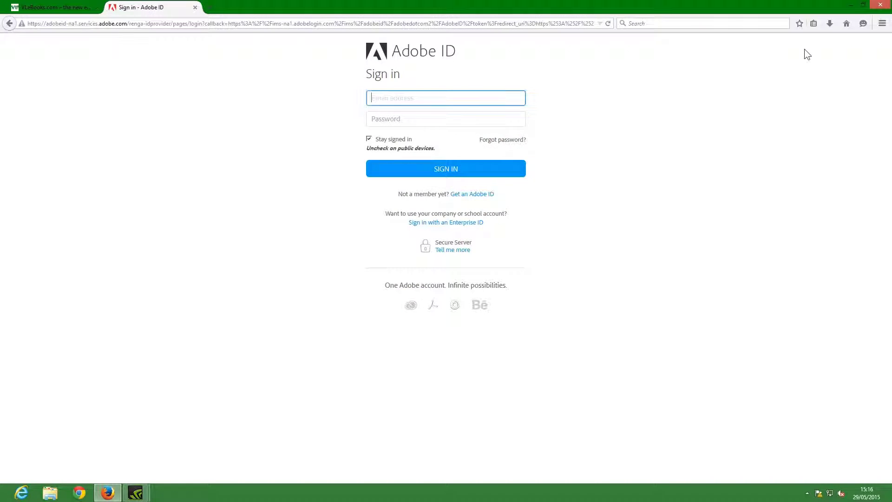
pyautogui.click(473, 199)
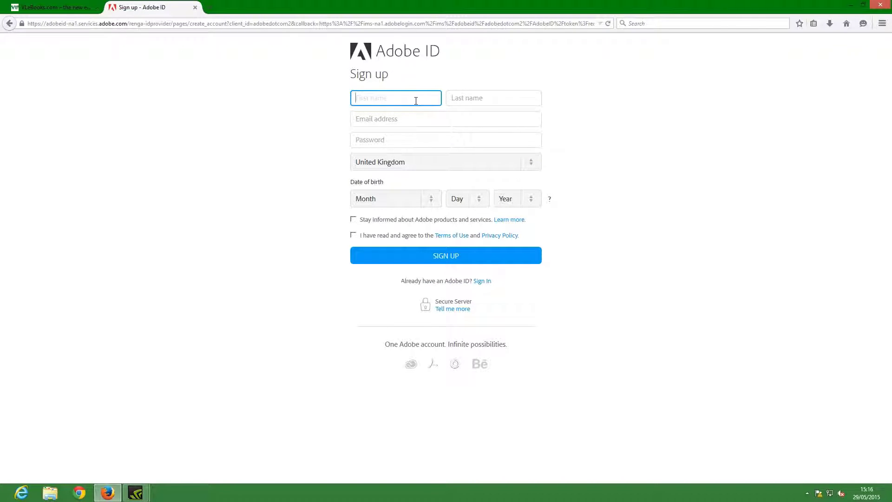
# Step: Fill in the first name, last name, e-mail address and password on the sign-up form
pyautogui.write('Tutorial')
pyautogui.press('Tab')
pyautogui.write('User')
pyautogui.press('Tab')
pyautogui.write('tut')
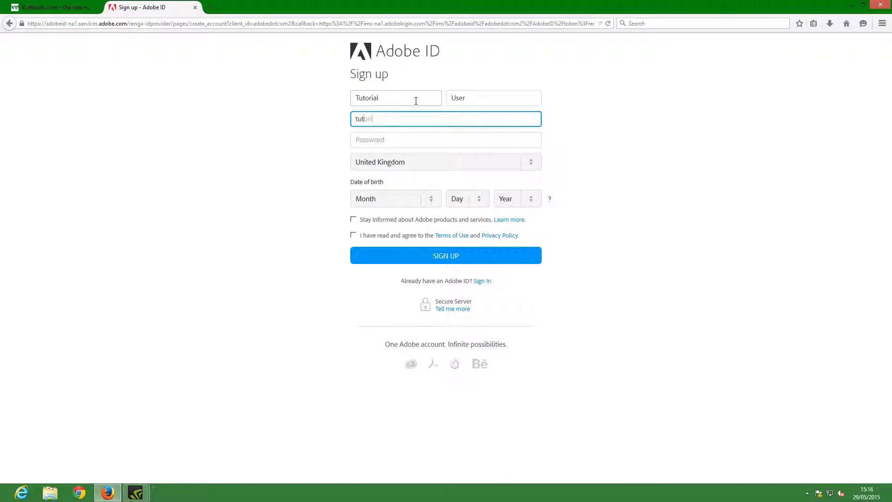
pyautogui.write('orial@email.com')
pyautogui.press('Tab')
# Step: Set the birth date to 1 January 1995 and agree to the terms of use
pyautogui.click(427, 206)
pyautogui.click(405, 230)
pyautogui.click(464, 199)
pyautogui.click(470, 226)
pyautogui.click(511, 198)
pyautogui.click(525, 292)
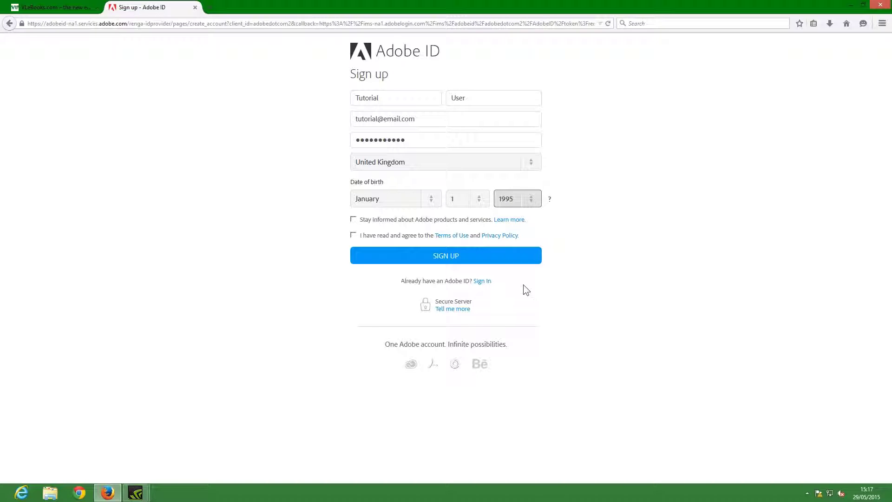
pyautogui.click(403, 235)
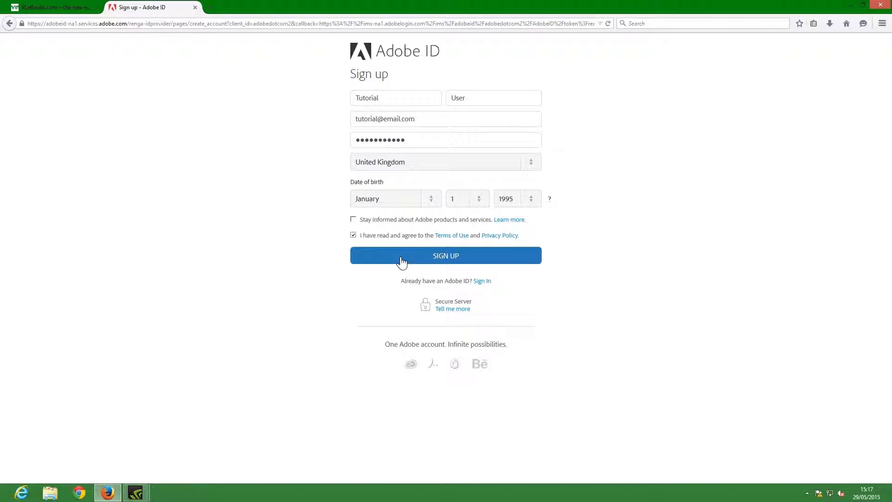
pyautogui.click(281, 24)
pyautogui.write('www.adobe.com/solutuio')
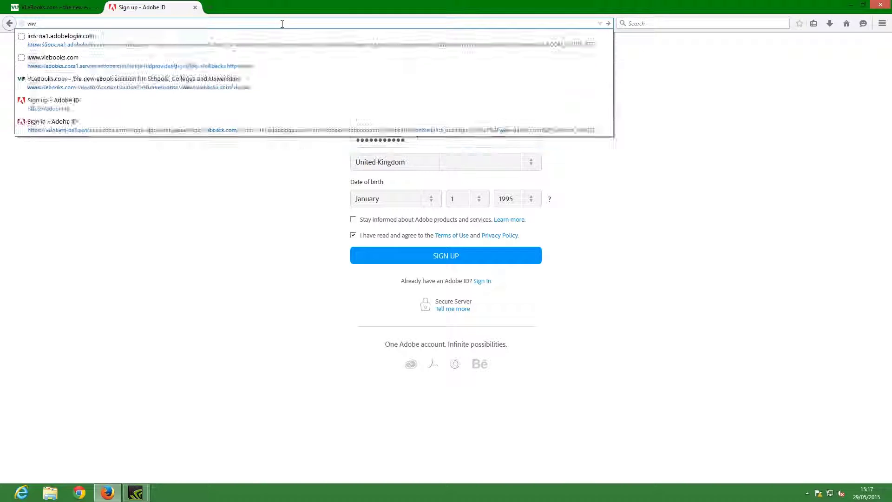
pyautogui.press('BackSpace')
pyautogui.press('BackSpace')
pyautogui.press('BackSpace')
pyautogui.write('ions/ebook/')
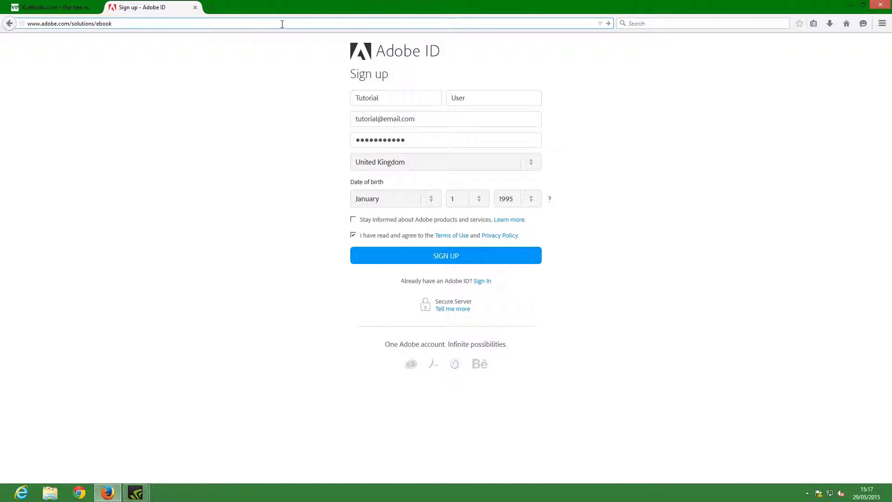
pyautogui.write('digital')
pyautogui.write('-editions.h')
pyautogui.write('tml')
pyautogui.press('Return')
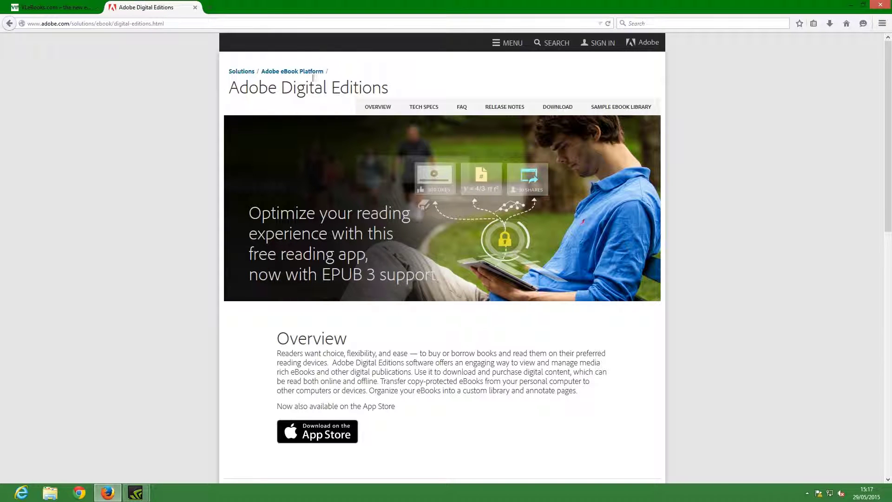
# Step: Download the Windows installer for Adobe Digital Editions 4.0.3 and launch it from Downloads
pyautogui.click(553, 106)
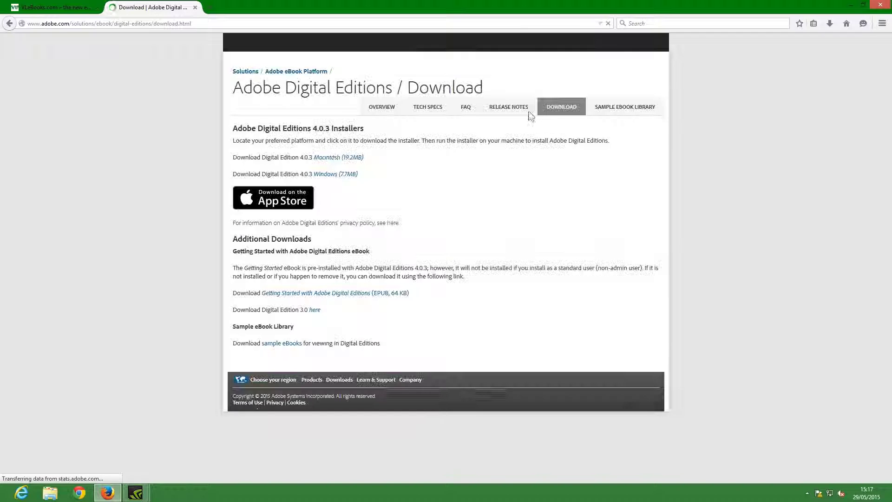
pyautogui.click(343, 177)
pyautogui.click(479, 274)
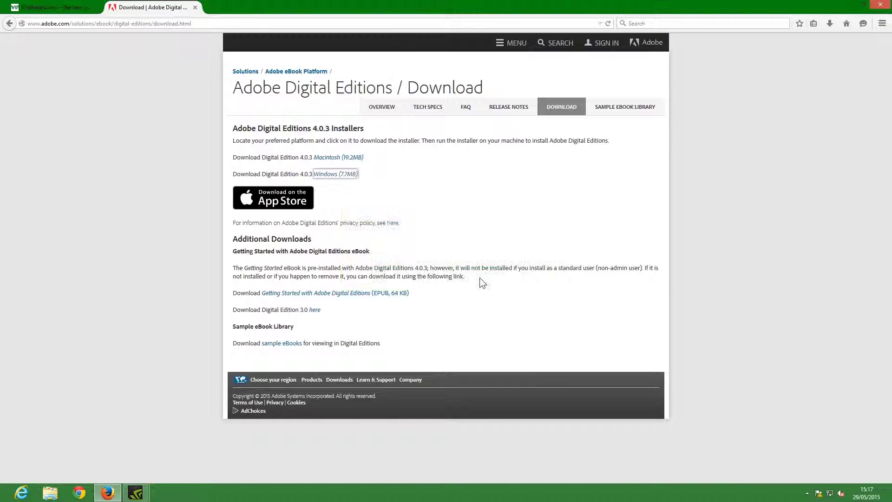
pyautogui.click(828, 23)
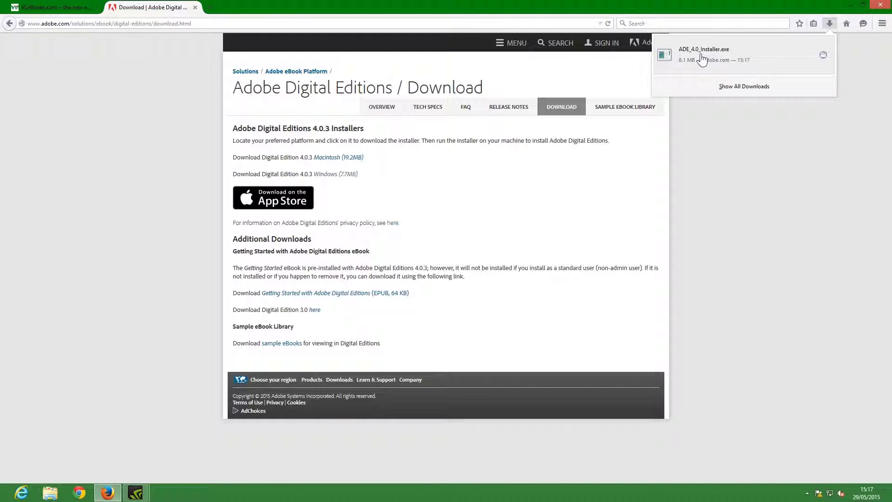
pyautogui.click(685, 54)
# Step: Accept the licence and install Adobe Digital Editions with the default components
pyautogui.click(356, 285)
pyautogui.click(514, 294)
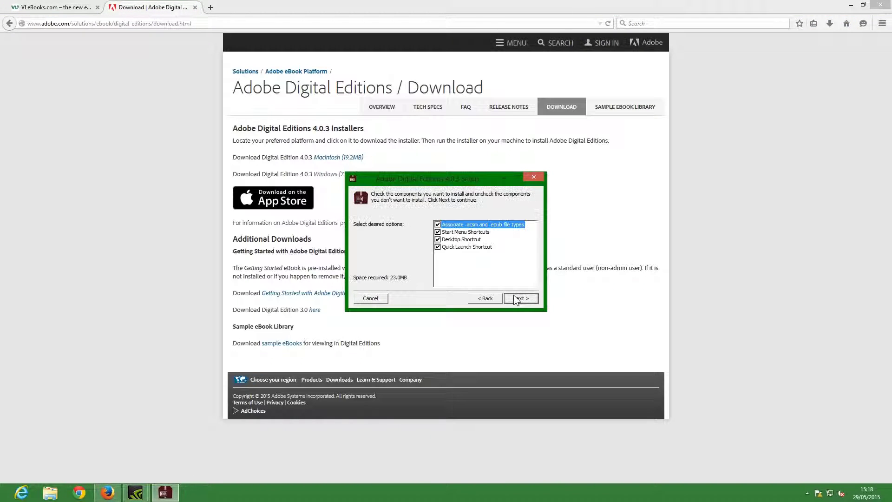
pyautogui.click(514, 295)
pyautogui.click(513, 294)
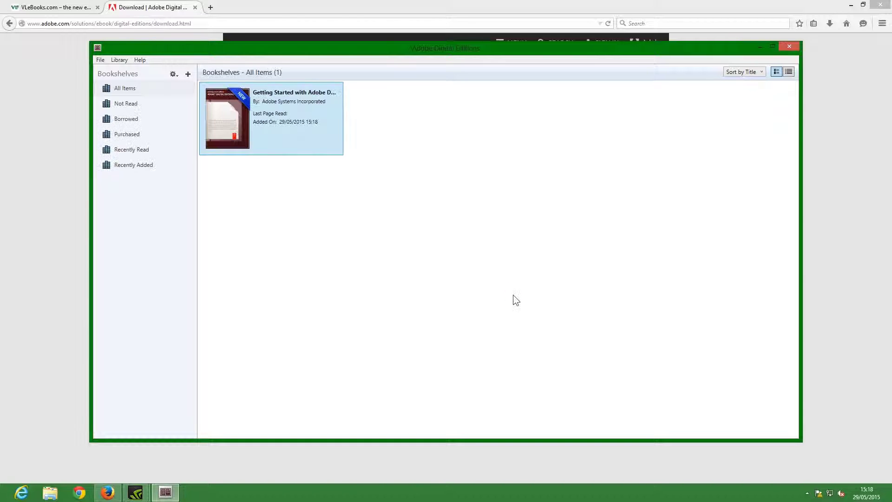
# Step: Authorize this computer via Help using the Adobe ID e-mail and password, then return to VLeBooks
pyautogui.click(147, 61)
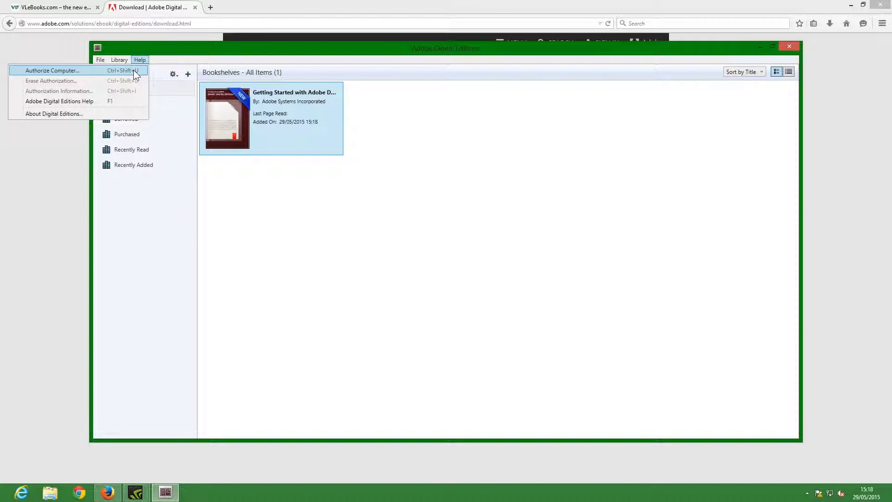
pyautogui.click(134, 72)
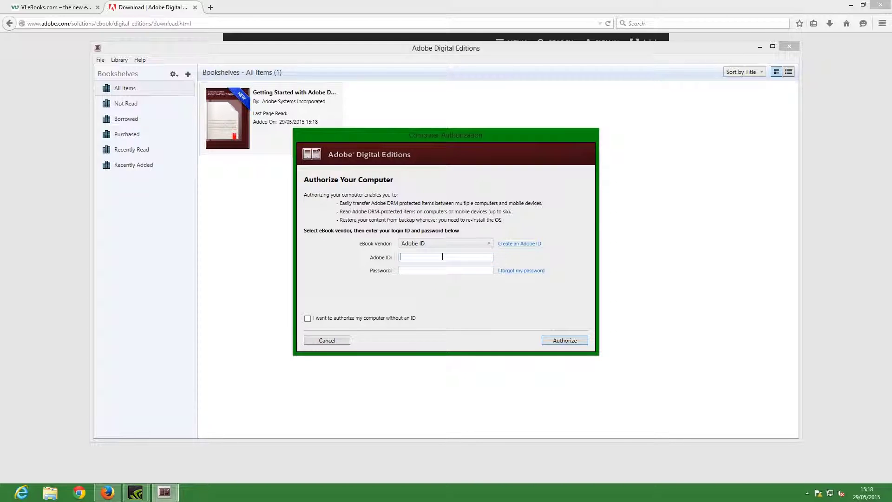
pyautogui.press('Tab')
pyautogui.write('••••••••••••••')
pyautogui.click(552, 339)
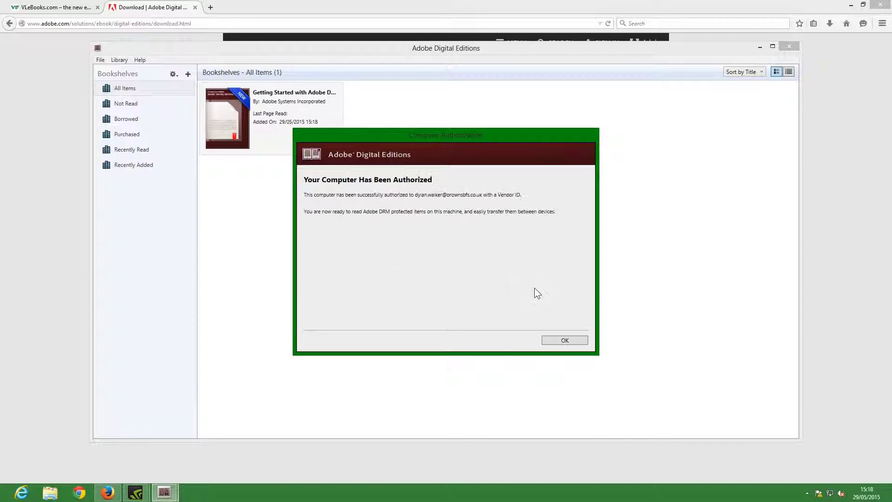
pyautogui.click(574, 341)
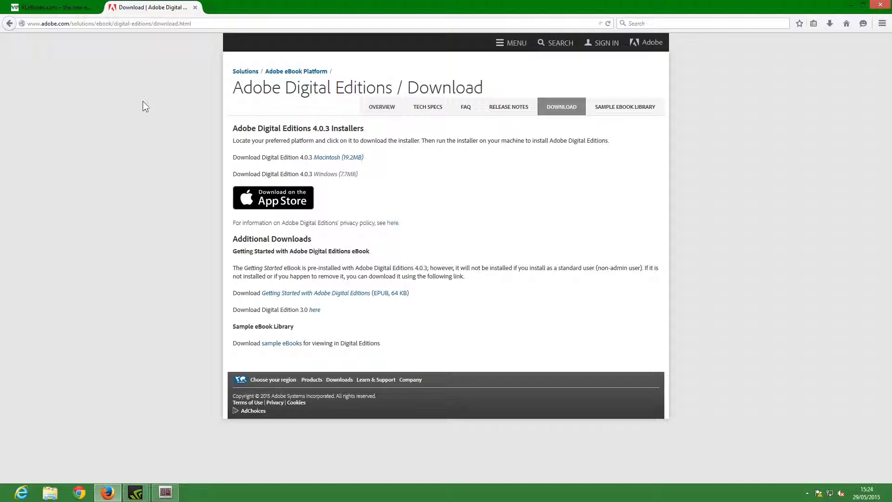
pyautogui.click(73, 10)
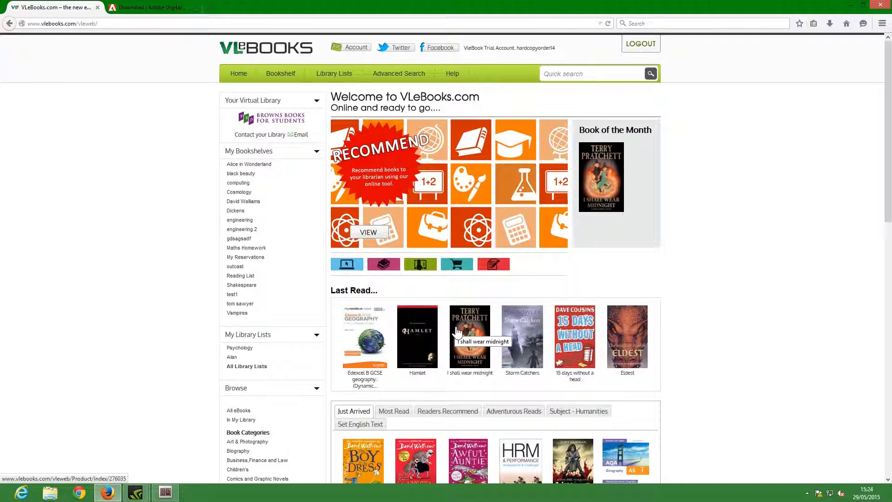
# Step: Open the 'I shall wear midnight' book page from Last Read and start its download
pyautogui.click(457, 331)
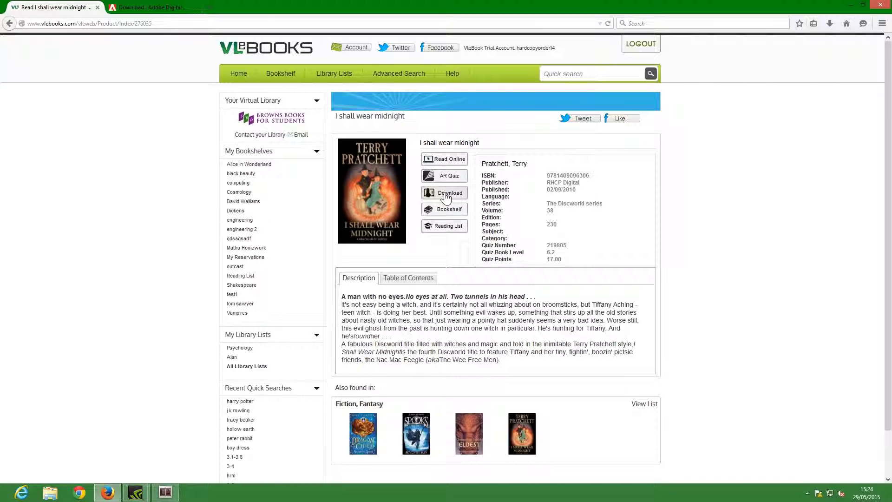
pyautogui.click(445, 198)
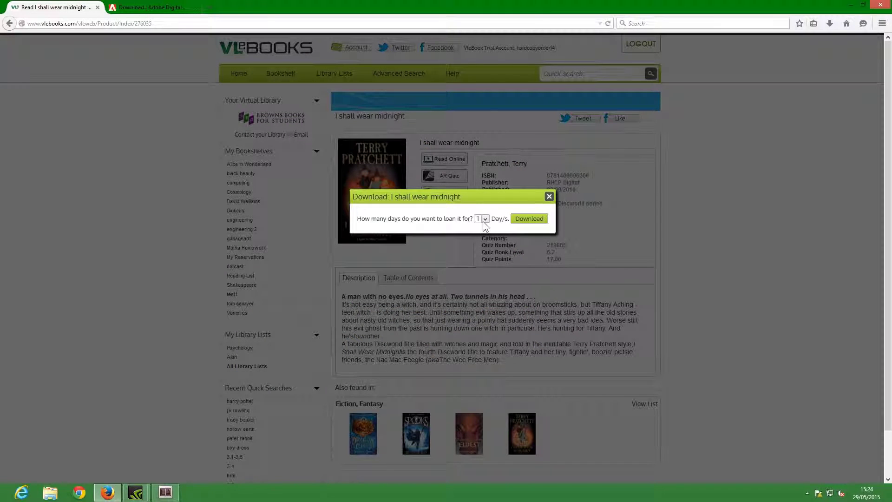
# Step: Confirm the 1-day loan for 'I shall wear midnight' to generate its download link
pyautogui.click(532, 219)
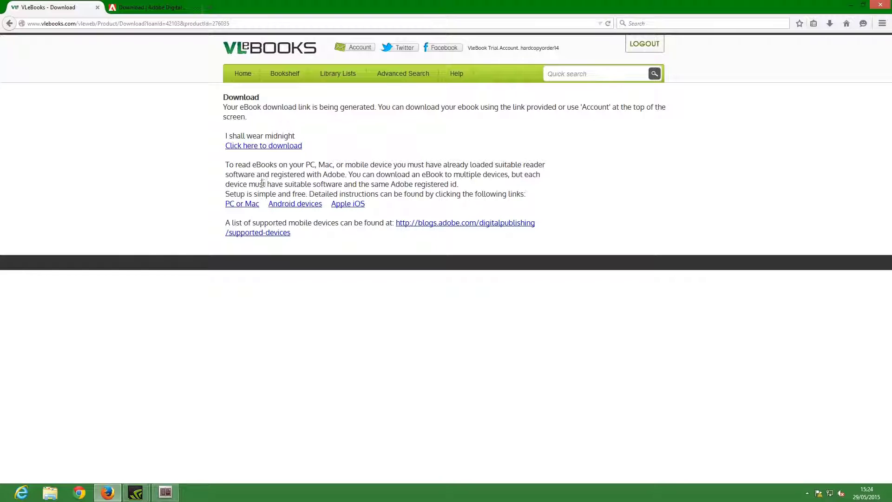
# Step: Open the downloaded book in Adobe Digital Editions and page forward four times to the title page
pyautogui.click(268, 147)
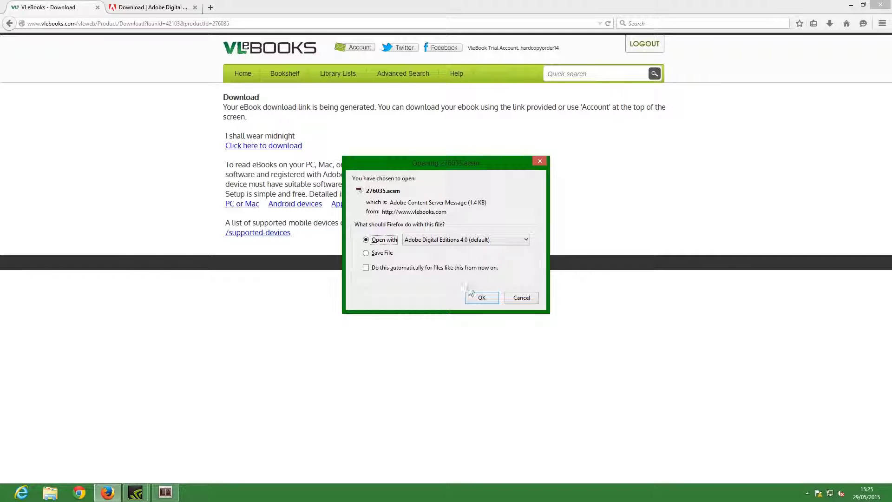
pyautogui.click(478, 299)
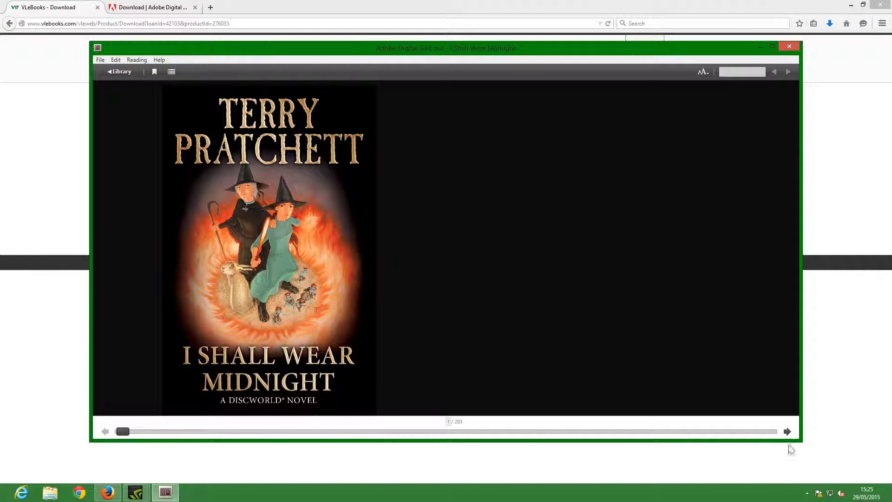
pyautogui.click(787, 431)
pyautogui.click(786, 431)
pyautogui.click(788, 433)
pyautogui.click(787, 431)
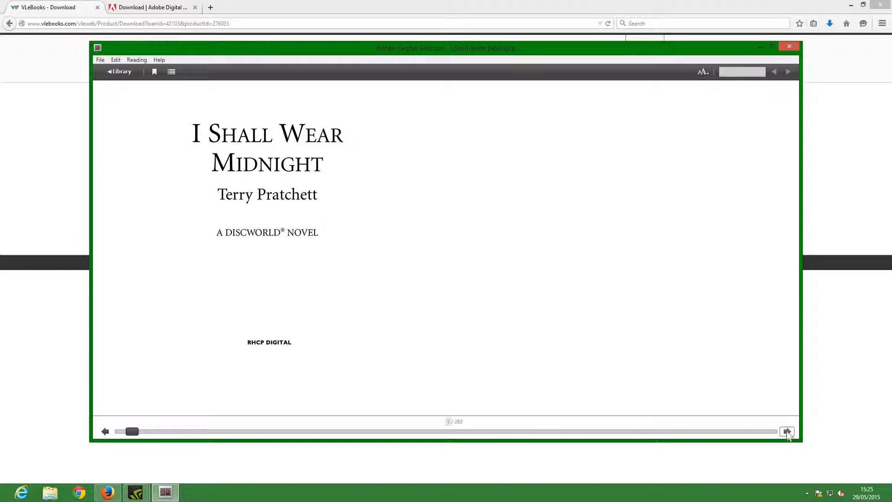